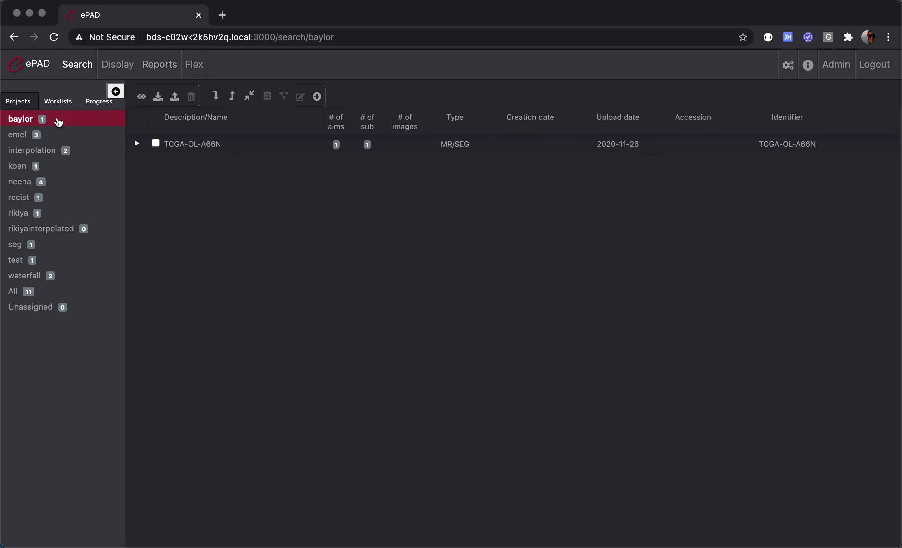
Open the ABD 5X5 series of 10/09/2008 beside the 08/06/2008 ABDOMEN series from the CT/SEG patient in project waterfall
left_click(37, 279)
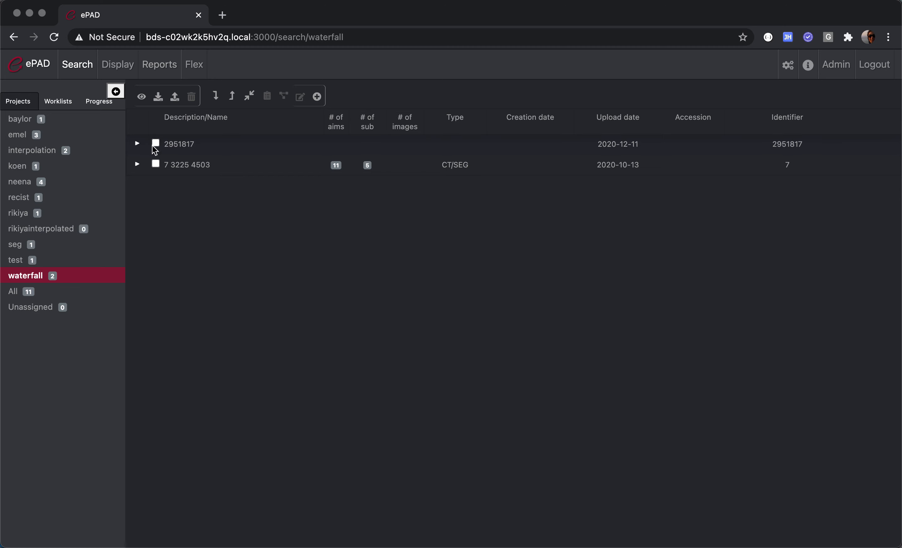
left_click(138, 164)
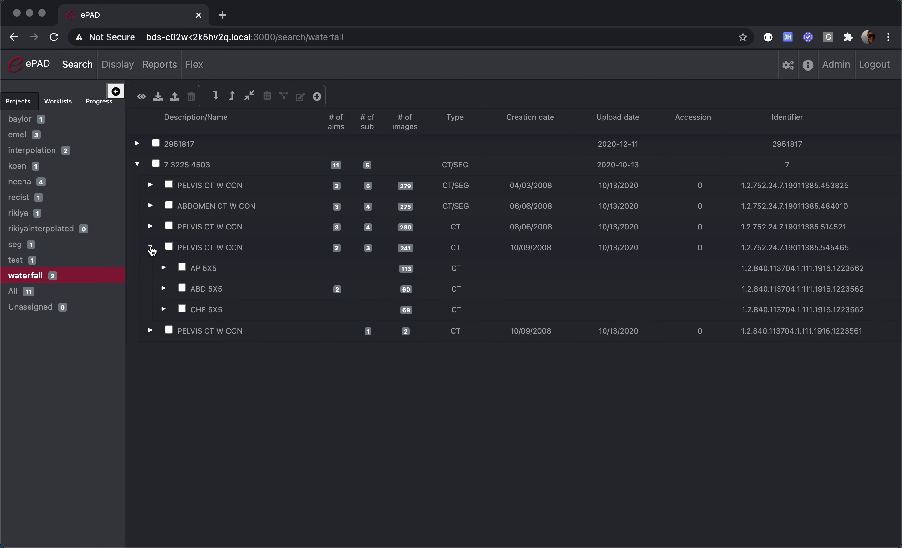
left_click(151, 227)
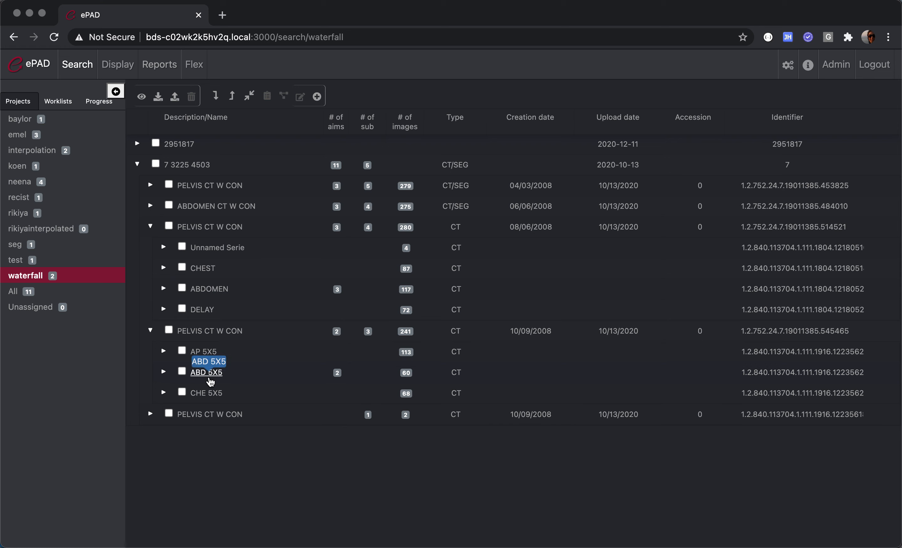
left_click(183, 372)
left_click(142, 97)
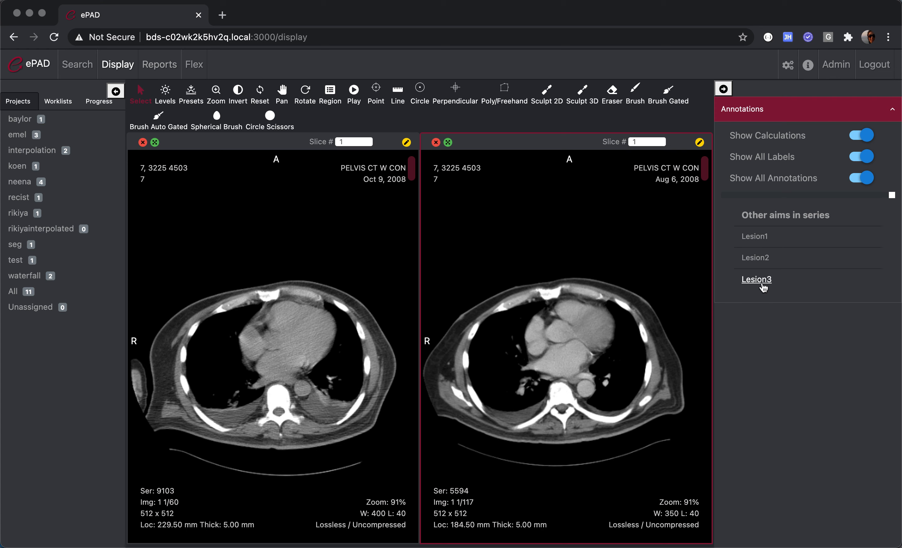
Review the Lesion1, Lesion2 and Lesion3 annotations on the Aug 6, 2008 series
left_click(755, 237)
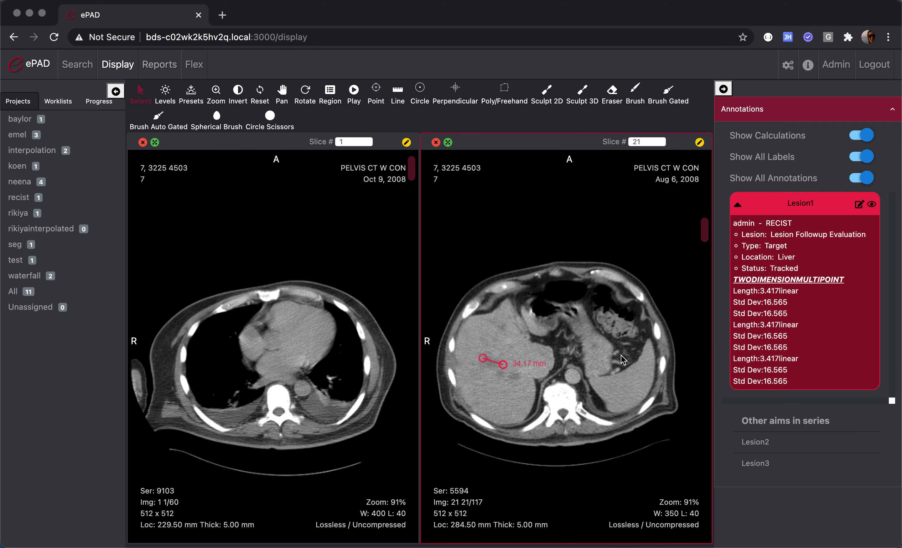
left_click(754, 441)
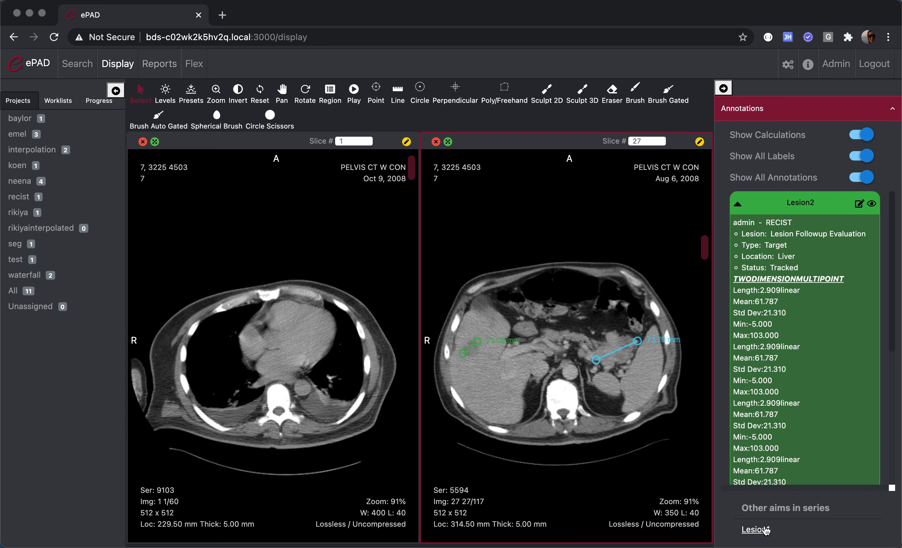
left_click(754, 529)
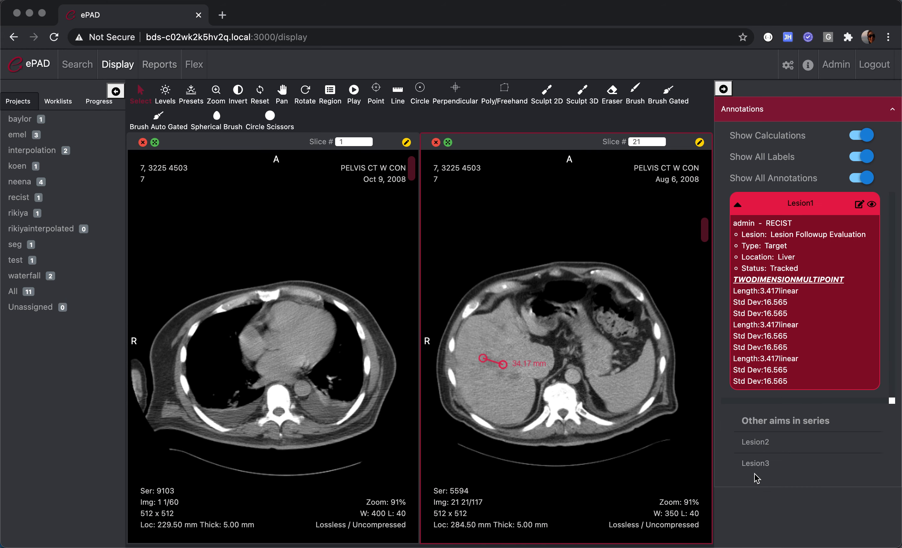
left_click(756, 464)
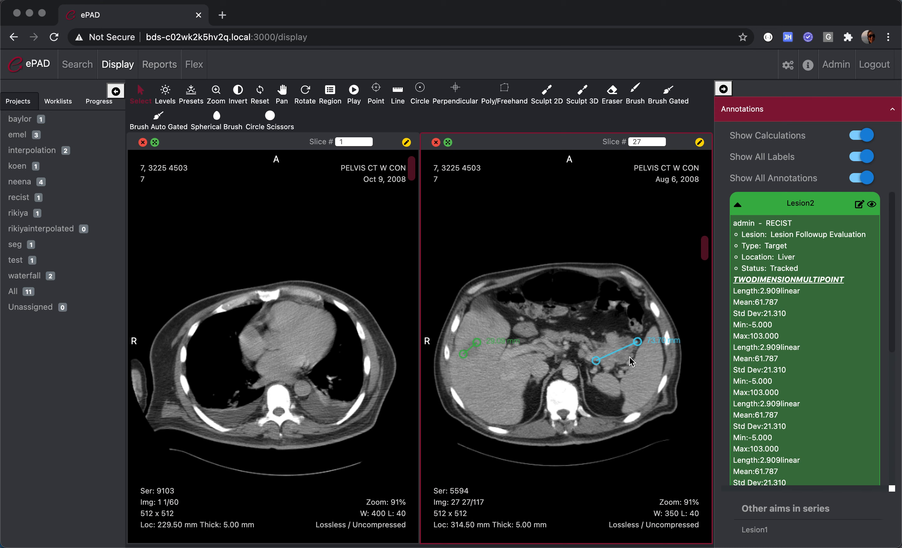
Measure the pancreatic lesion on slice 24 of the Oct 9, 2008 series with a line about 72.5 mm long
left_click(277, 282)
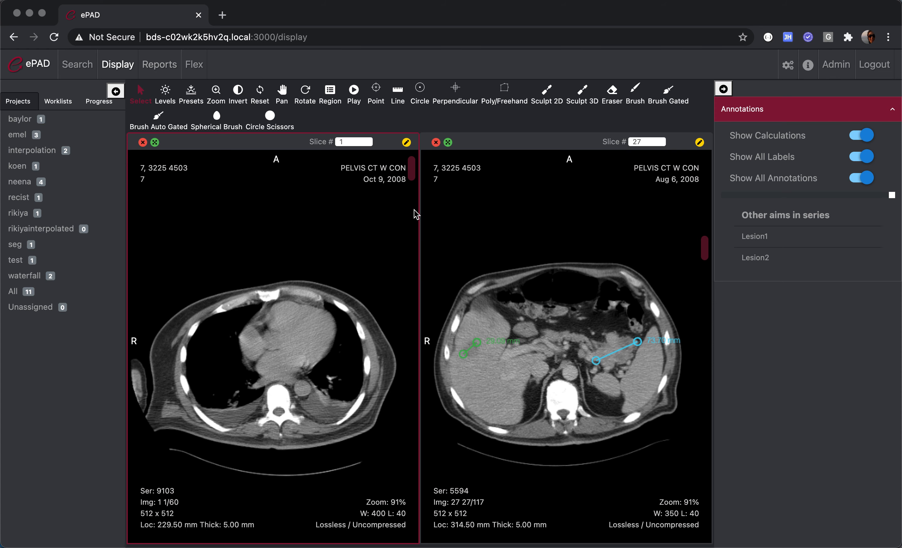
left_click_drag(411, 172, 415, 242)
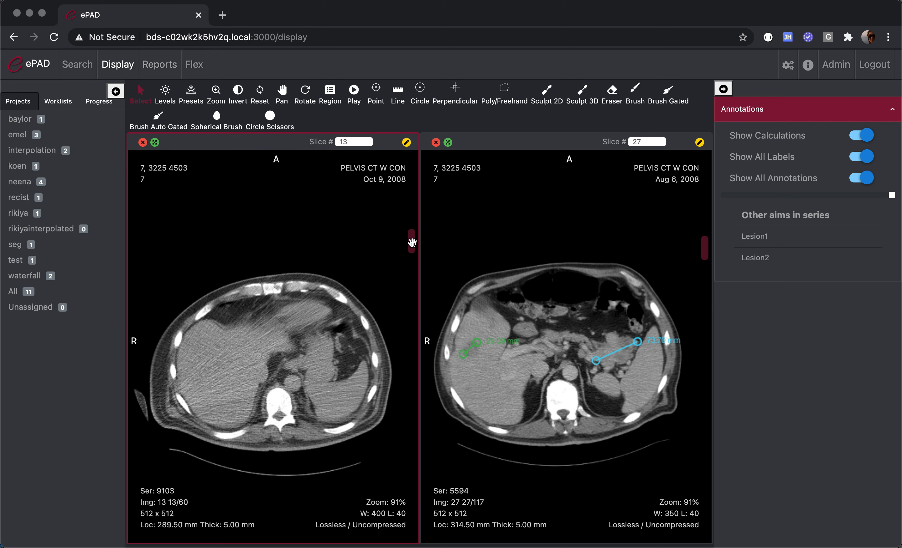
left_click_drag(412, 242, 414, 296)
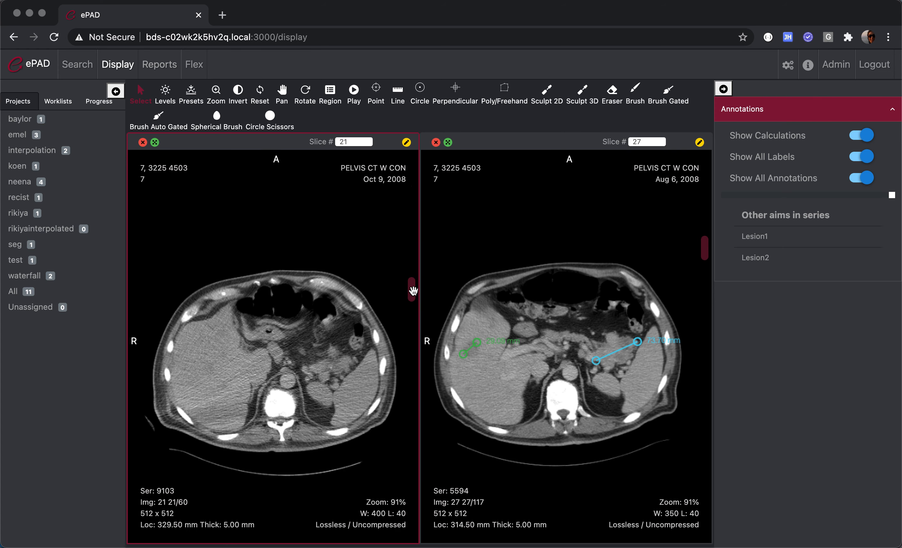
left_click_drag(410, 294, 410, 298)
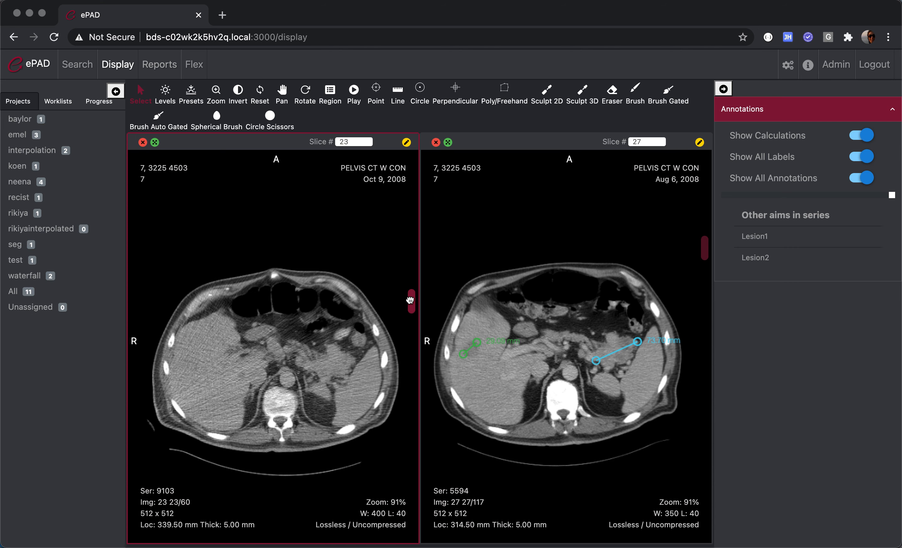
left_click_drag(410, 307, 410, 308)
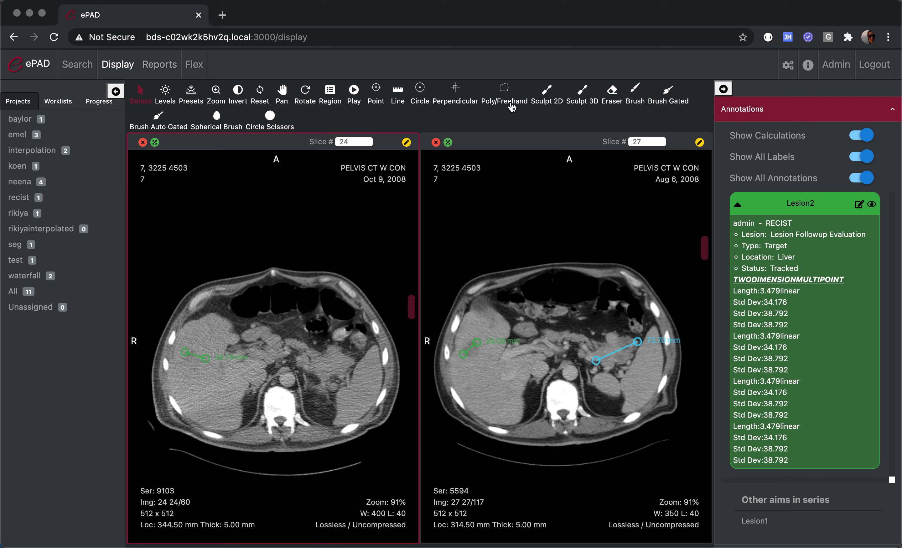
left_click(398, 103)
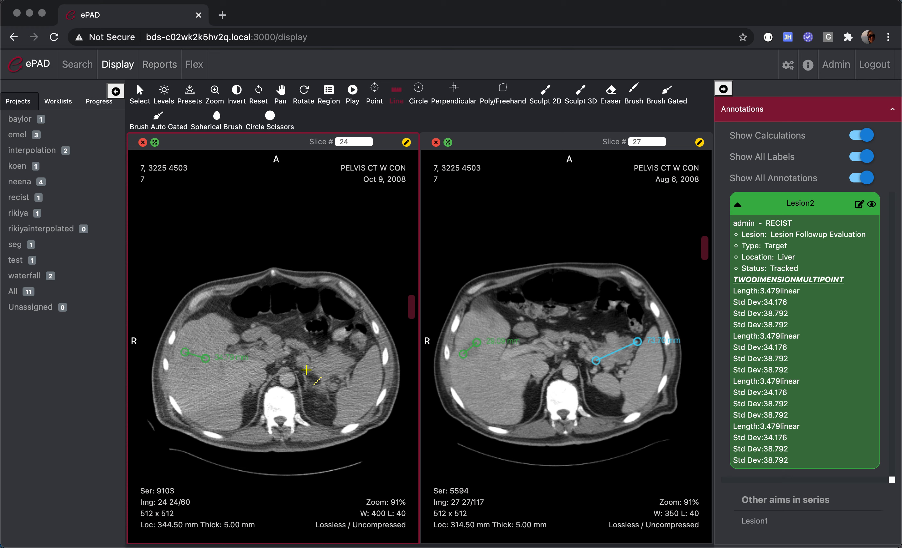
left_click_drag(306, 369, 350, 359)
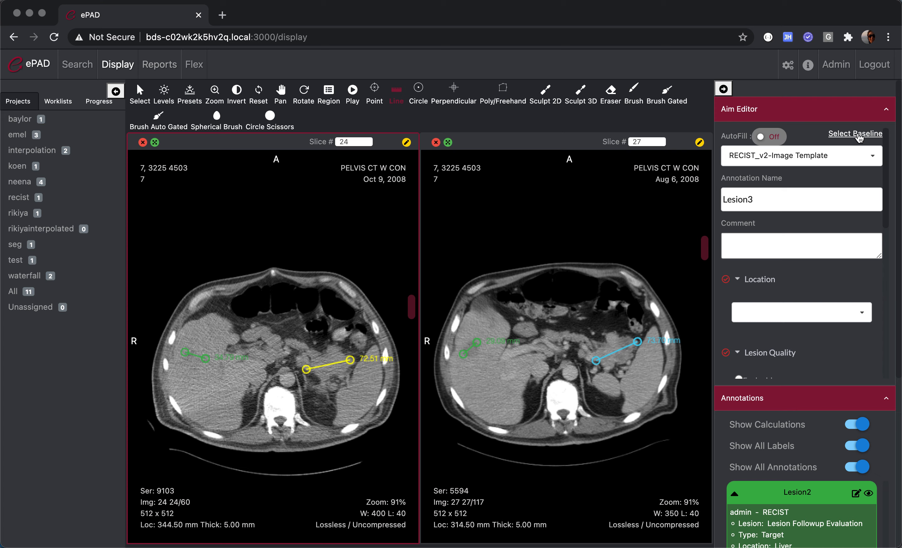
Link the new measurement to the baseline target lesion Lesion3
left_click(869, 136)
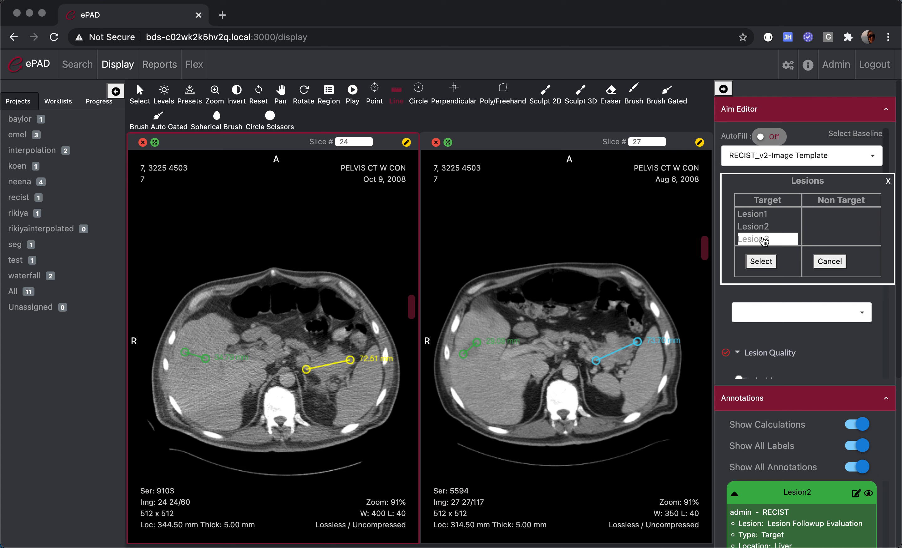
left_click(764, 240)
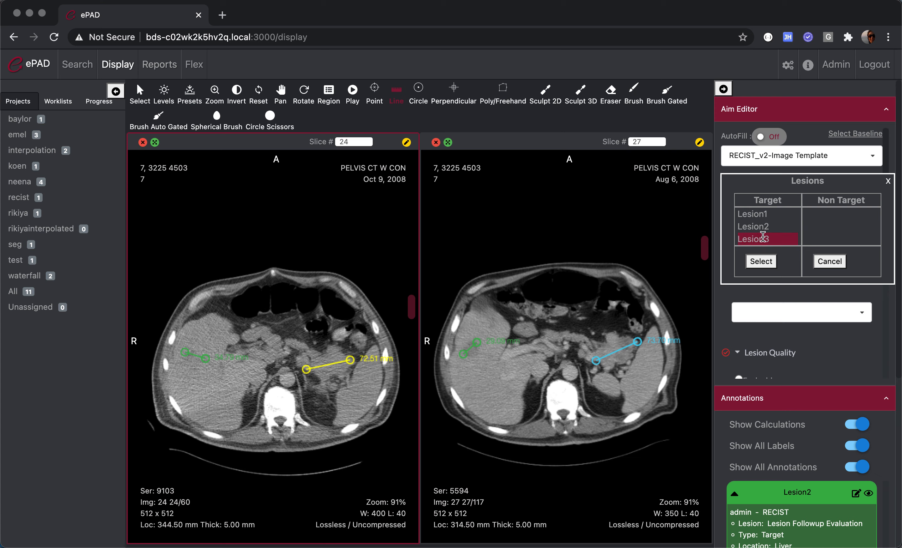
left_click(762, 261)
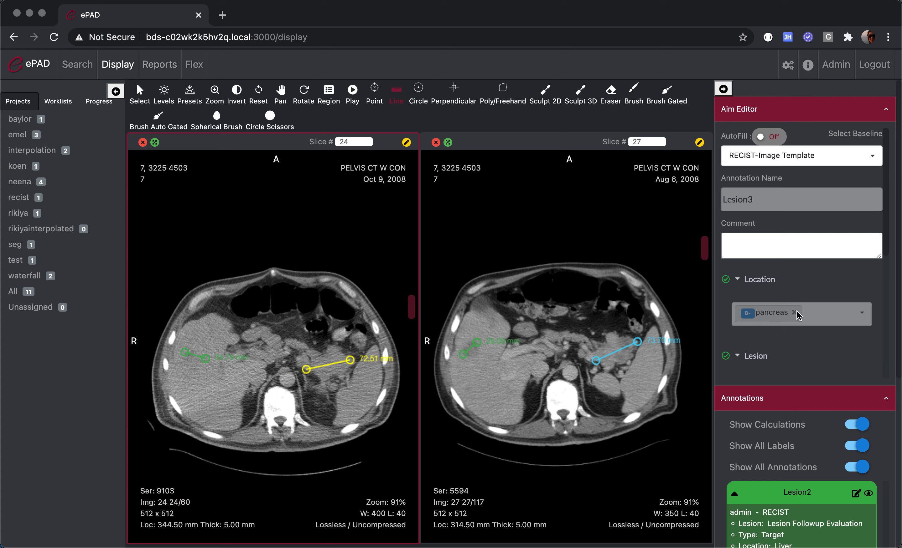
Check the new Lesion3 annotation's location, lesion, type and status entries and save it
scroll(796, 314, "down", 3)
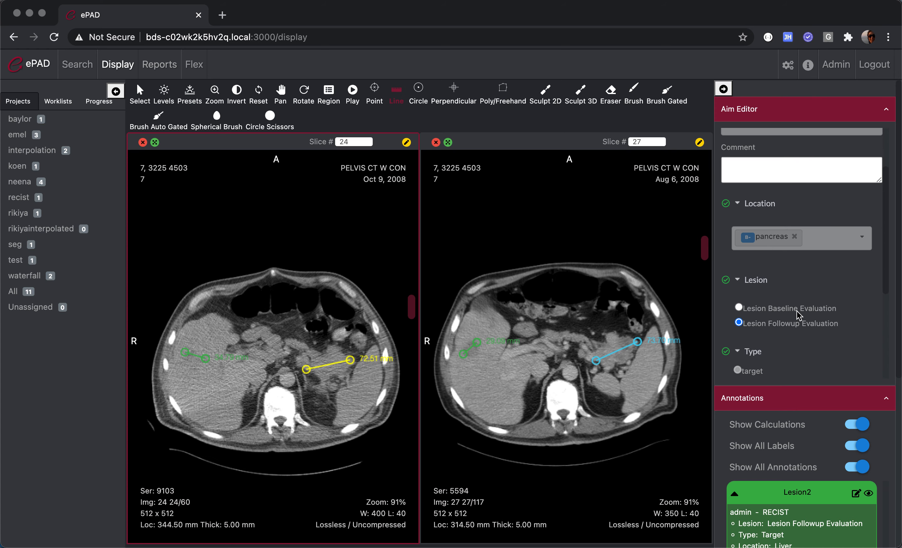
scroll(796, 313, "down", 3)
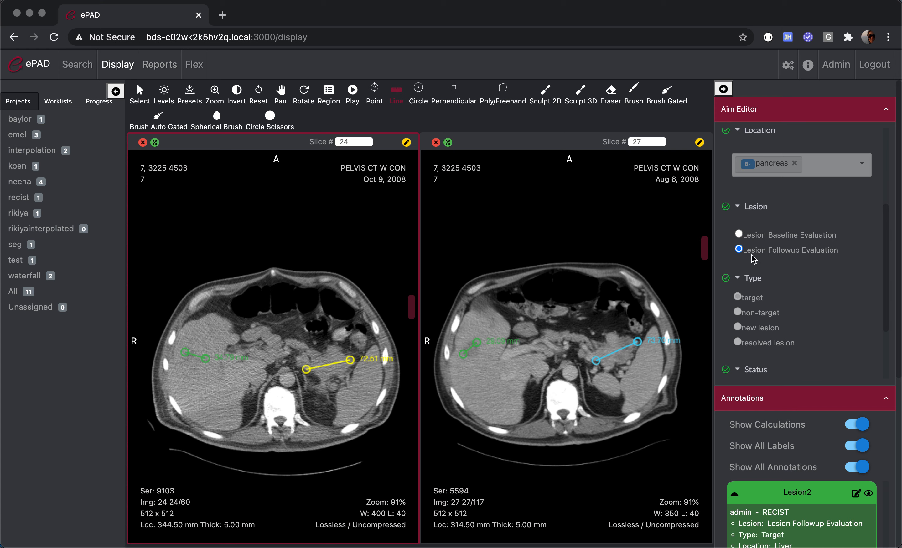
scroll(780, 312, "down", 3)
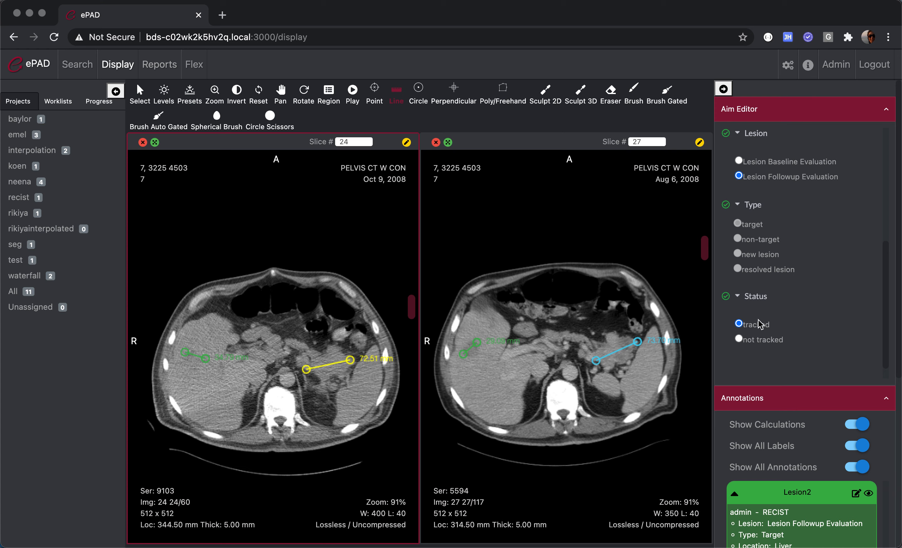
scroll(824, 249, "up", 1)
scroll(823, 249, "up", 5)
scroll(824, 249, "down", 5)
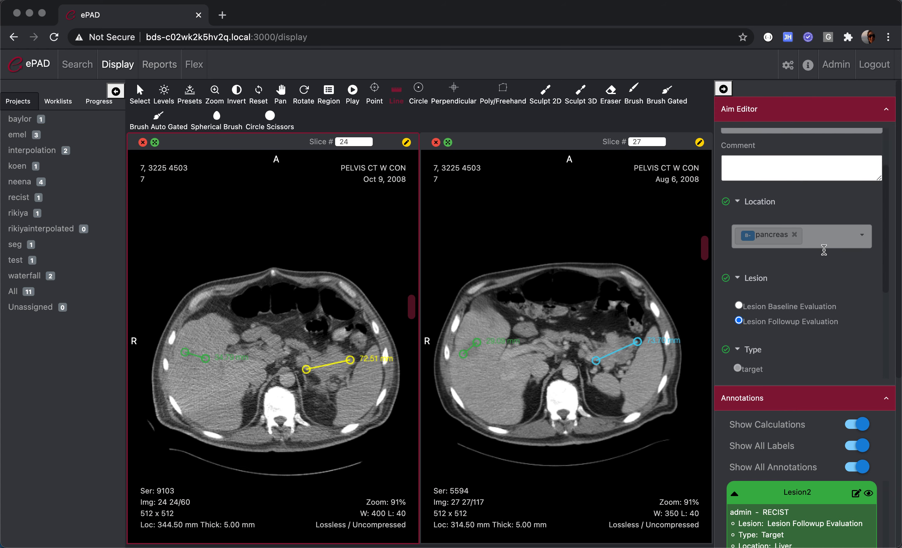
scroll(823, 249, "down", 2)
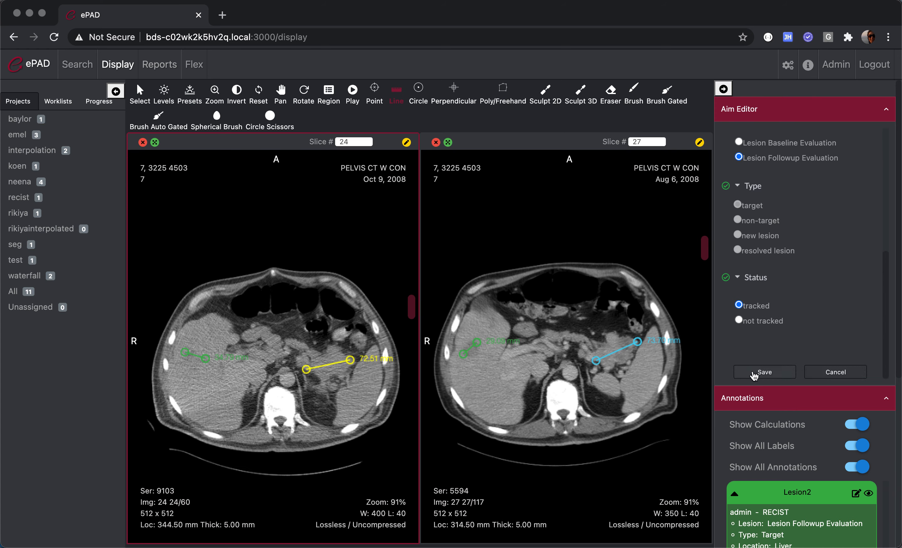
left_click(765, 372)
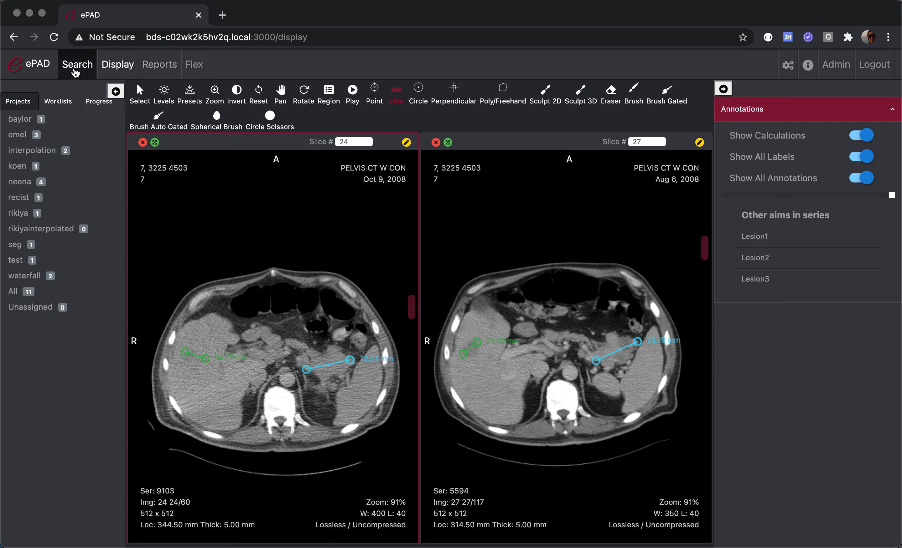
Generate the RECIST report for the CT/SEG patient in project waterfall and open lesion3's F3 measurement on its images
left_click(75, 72)
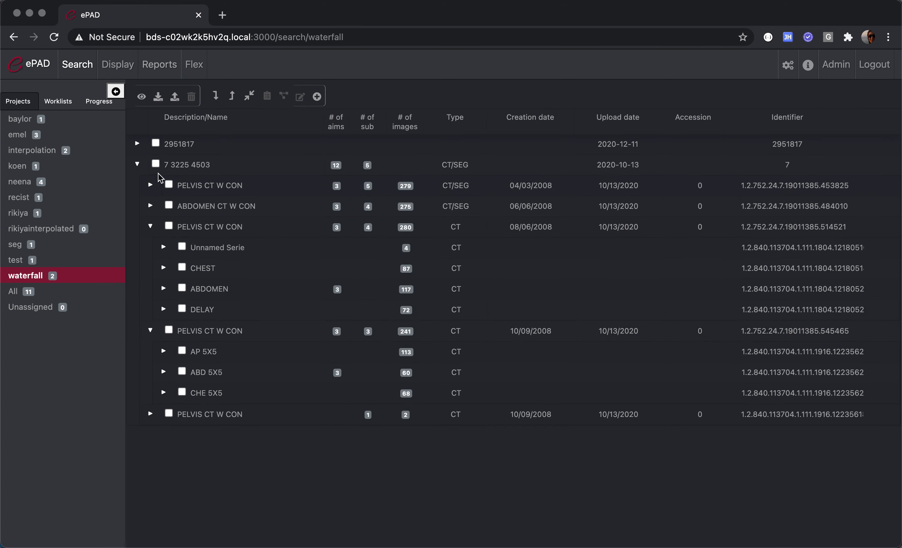
left_click(155, 165)
left_click(160, 64)
left_click(194, 123)
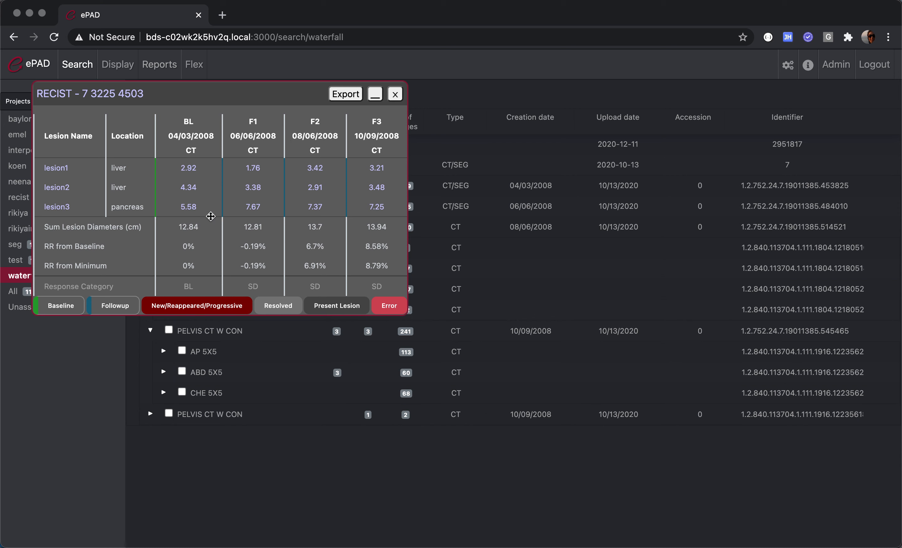
left_click(377, 209)
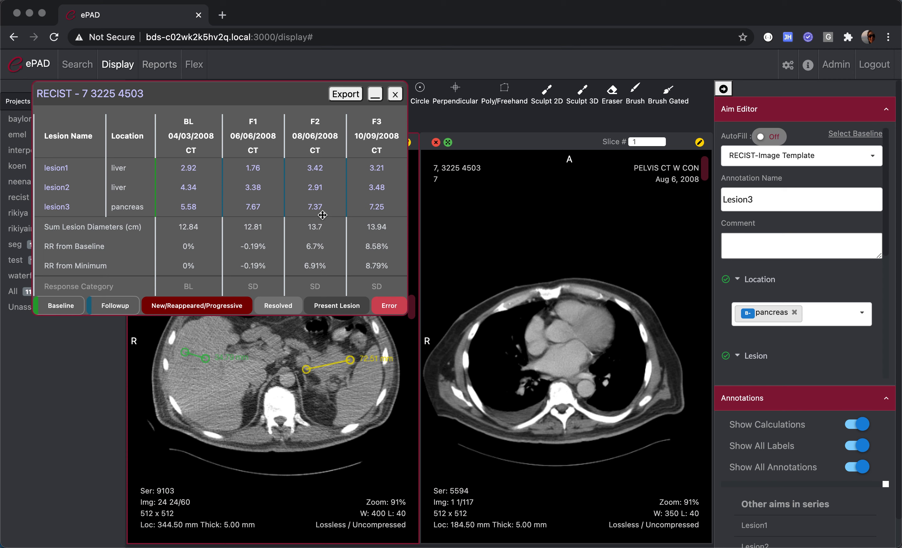
Export the RECIST report as a Word document, view it, and close both the document and the report
left_click(347, 94)
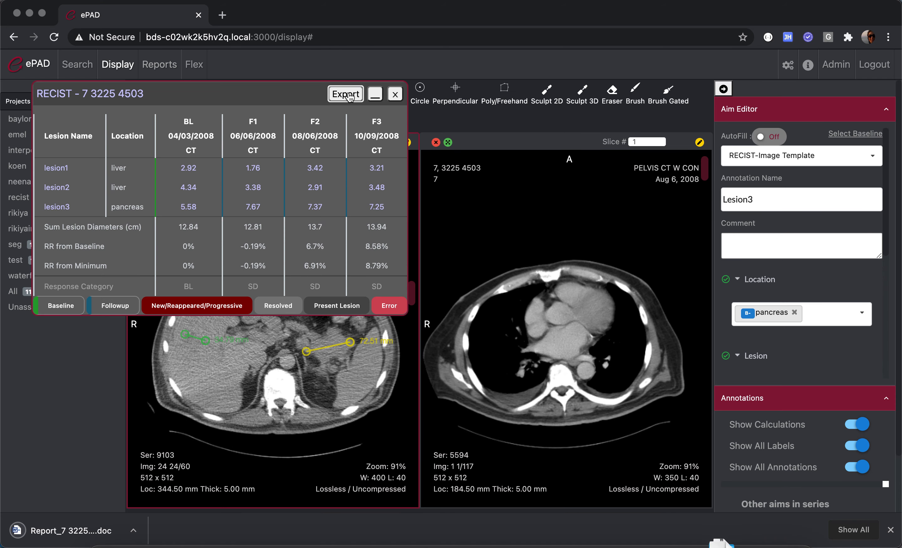
left_click(72, 533)
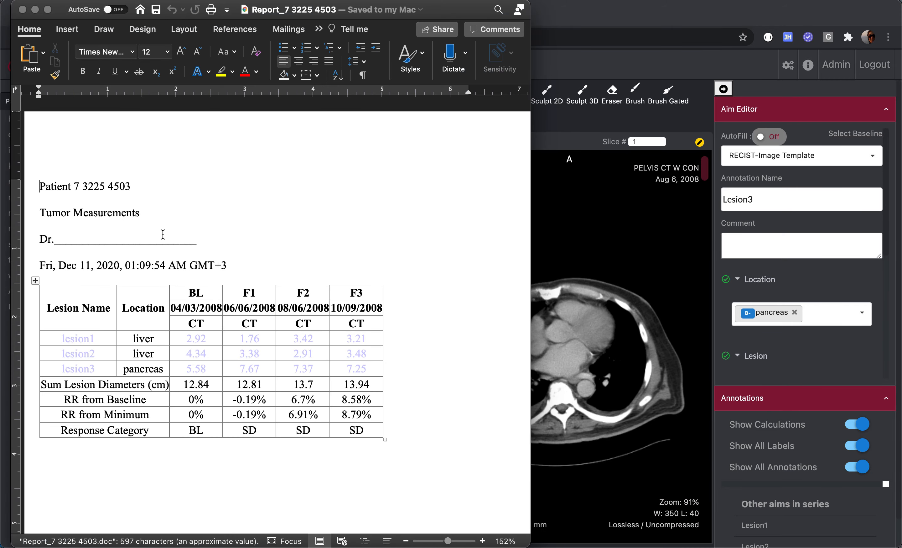
left_click(23, 10)
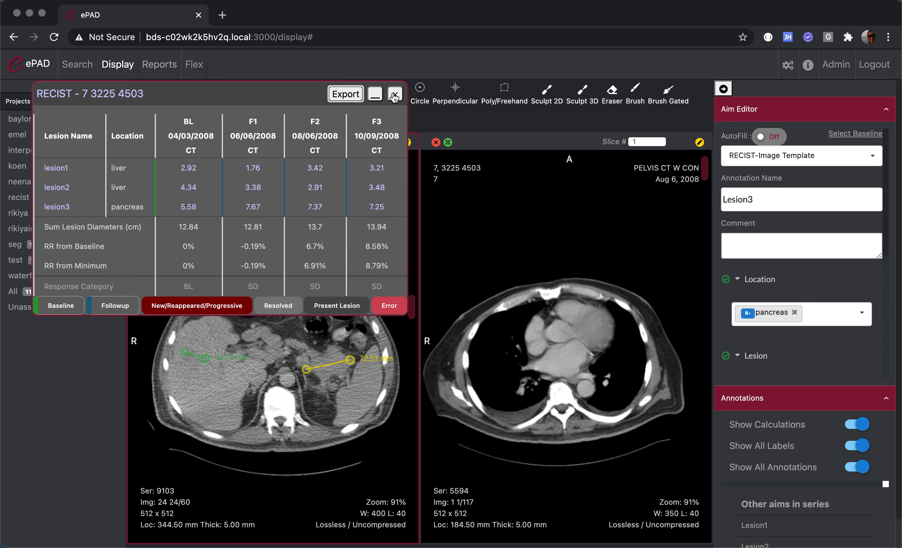
left_click(394, 95)
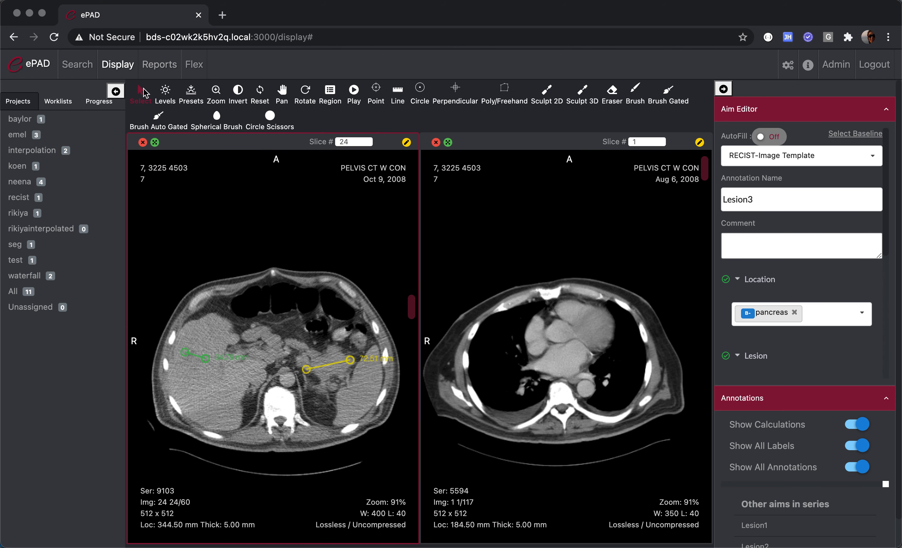
Generate the Waterfall report for the whole waterfall project and filter it by RECIST
left_click(24, 276)
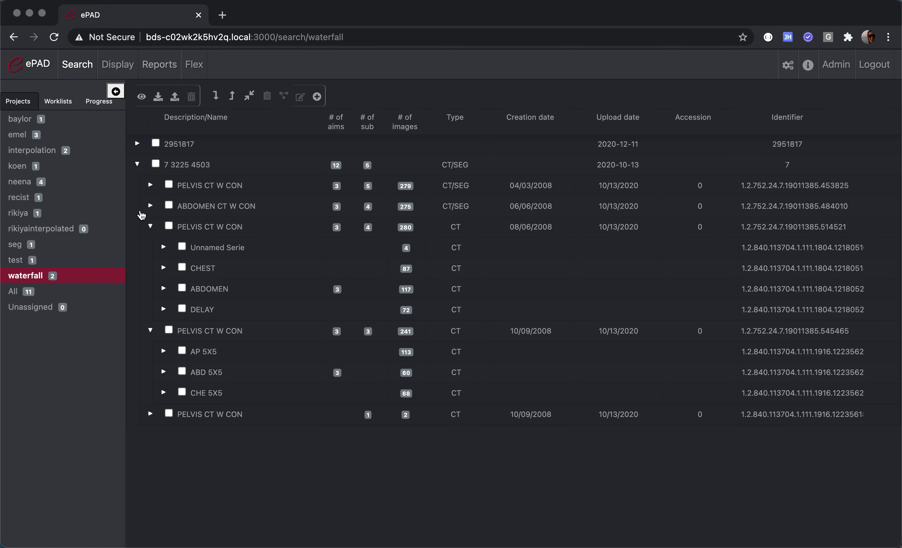
left_click(137, 164)
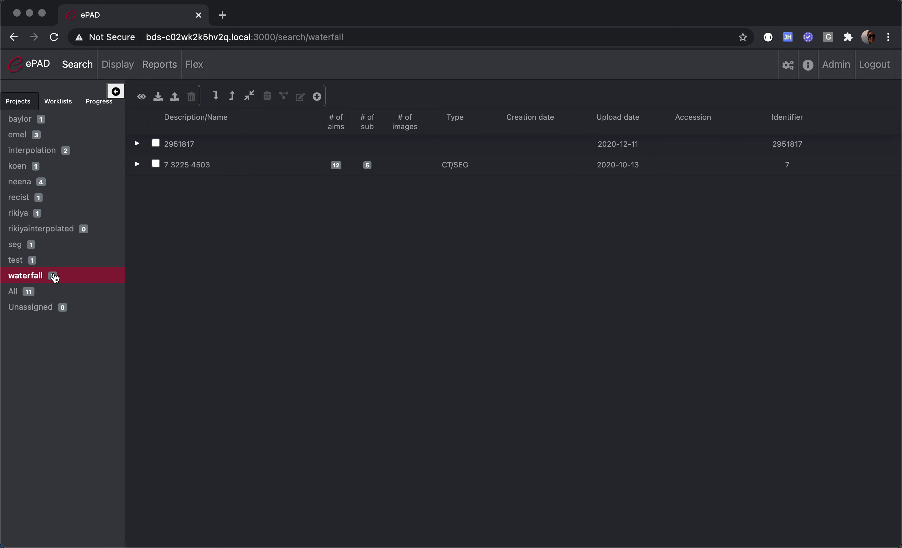
left_click(161, 69)
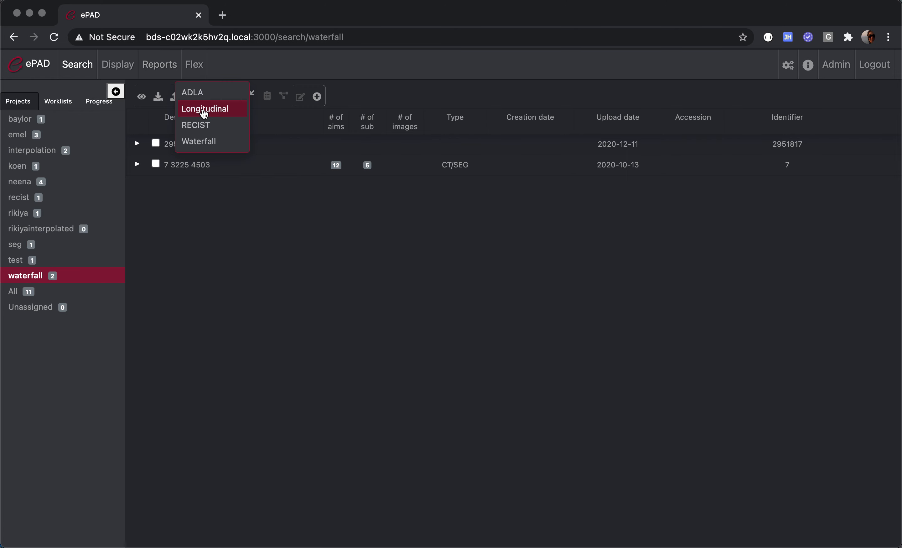
left_click(206, 141)
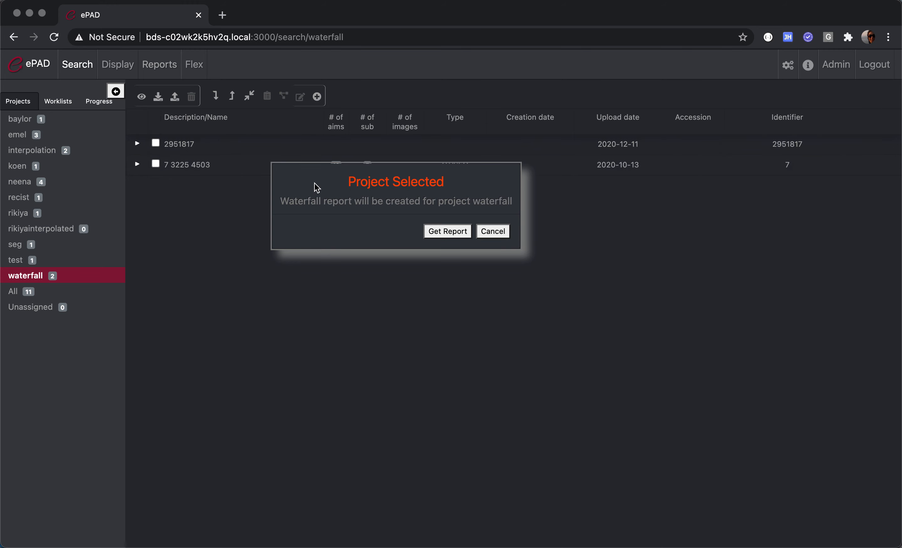
left_click(453, 236)
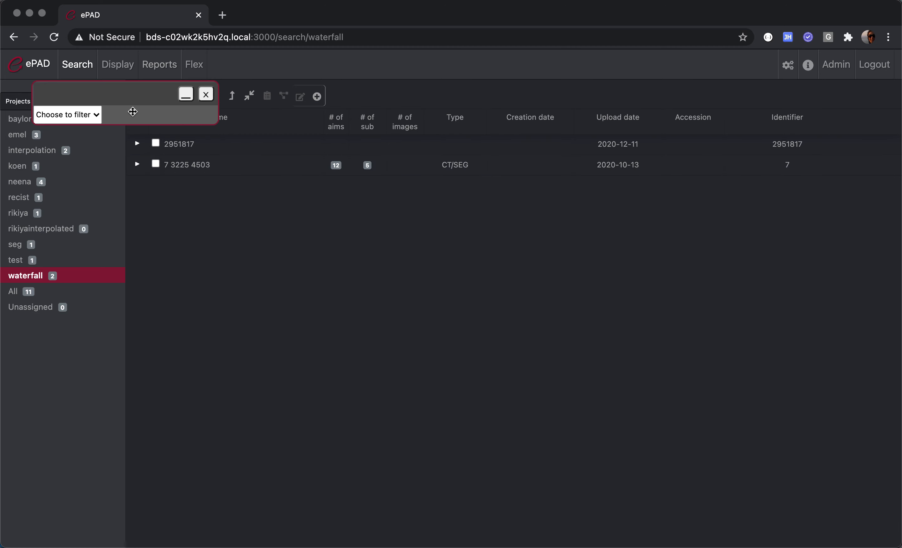
left_click(65, 116)
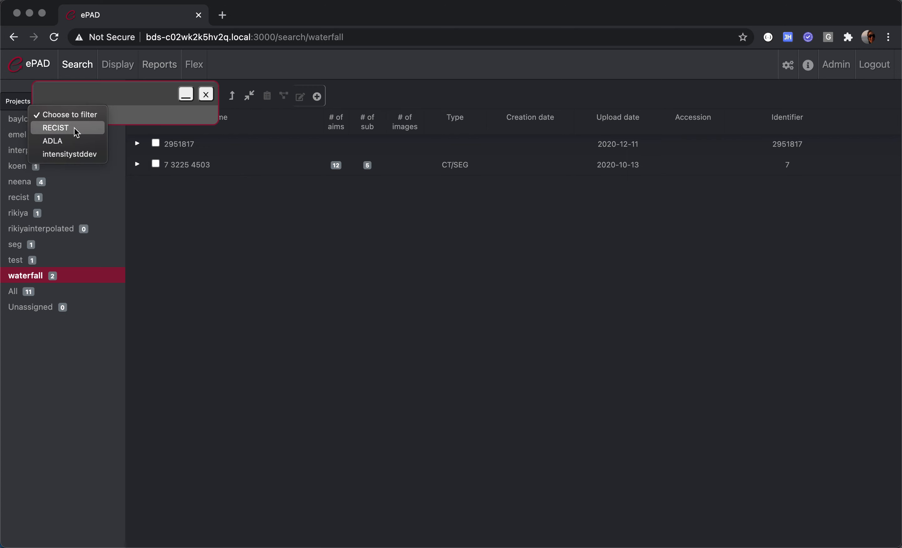
left_click(76, 128)
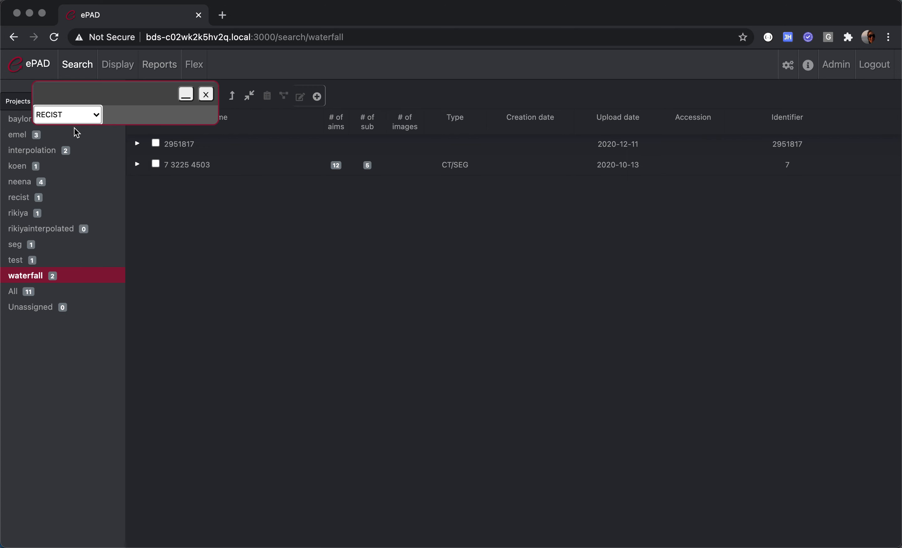
Examine both bars of the waterfall chart, open the RECIST table behind the smaller-response bar, and close both reports
mouse_move(201, 244)
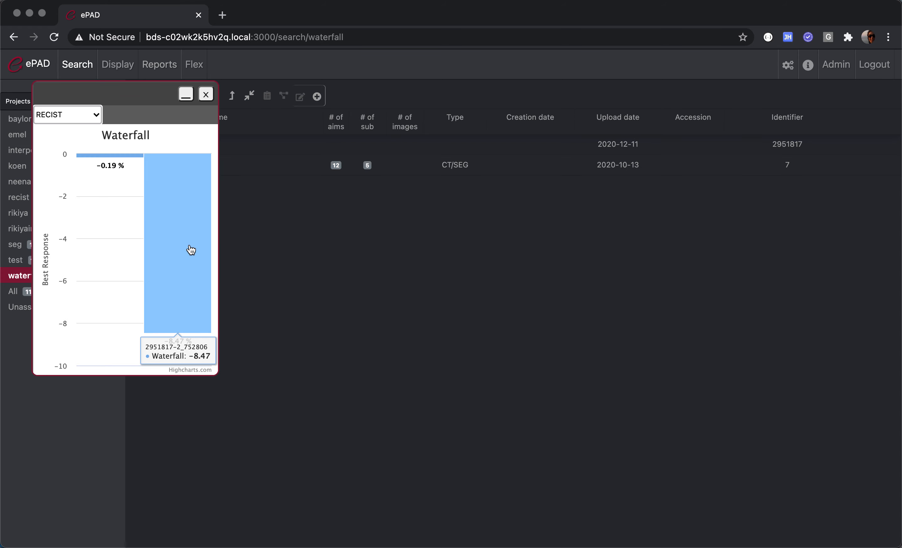
mouse_move(107, 214)
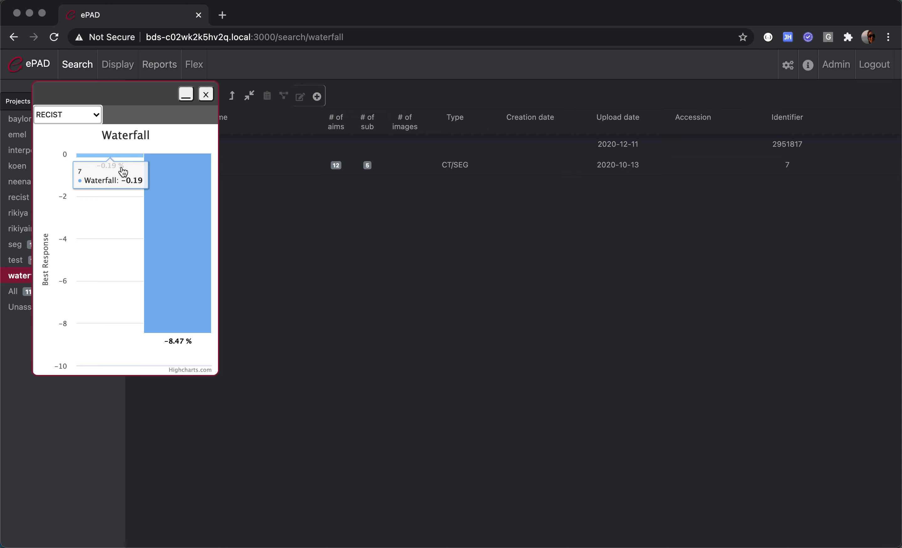
mouse_move(193, 290)
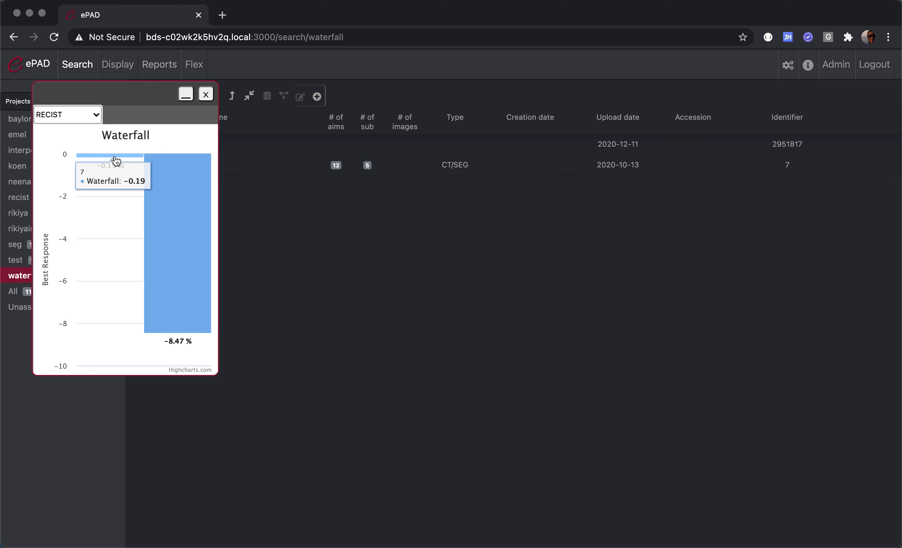
mouse_move(125, 153)
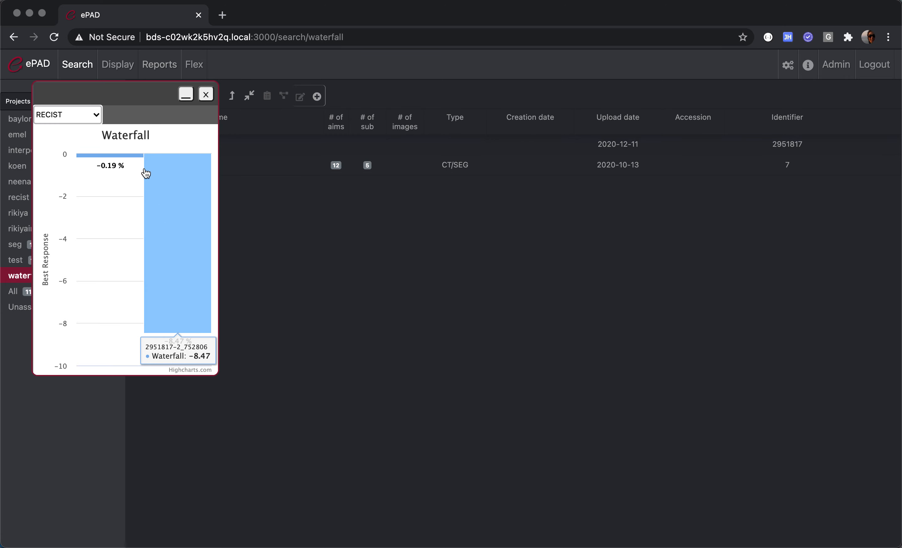
left_click(110, 157)
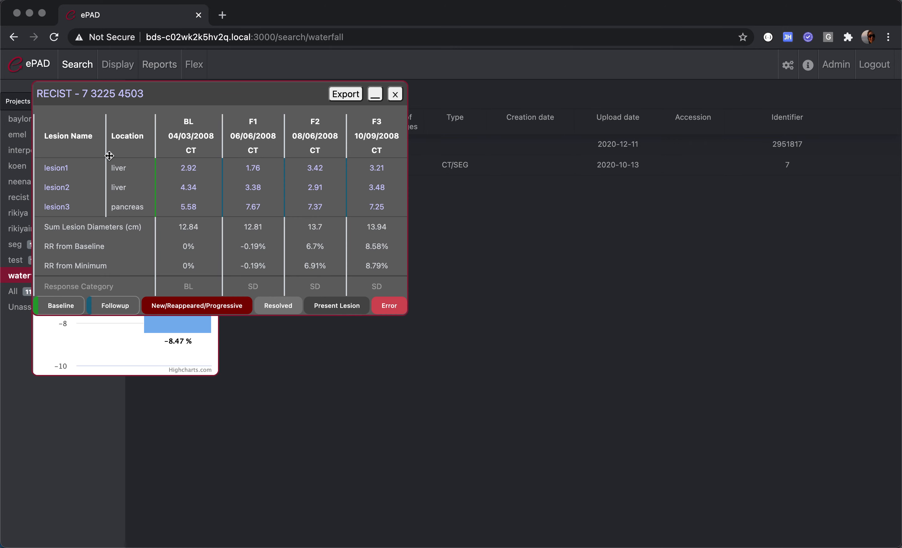
left_click_drag(205, 91, 258, 97)
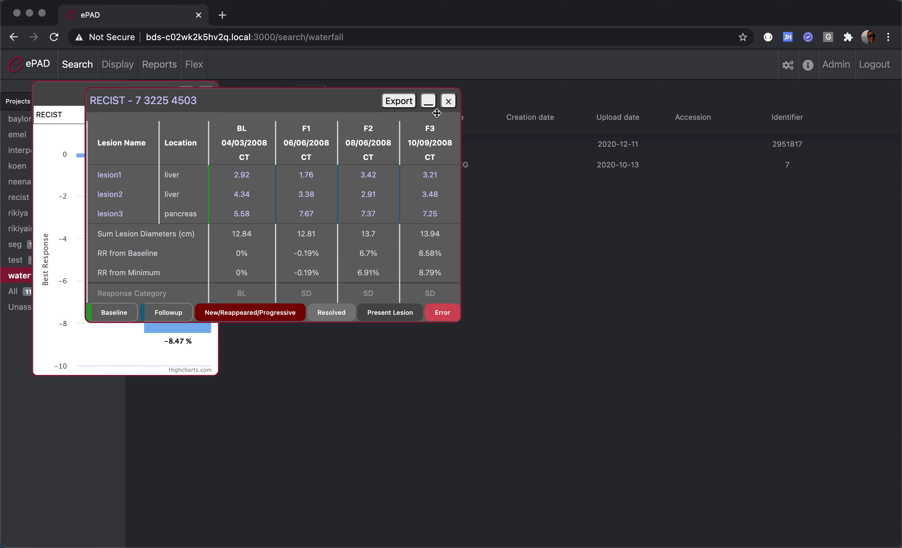
left_click(449, 102)
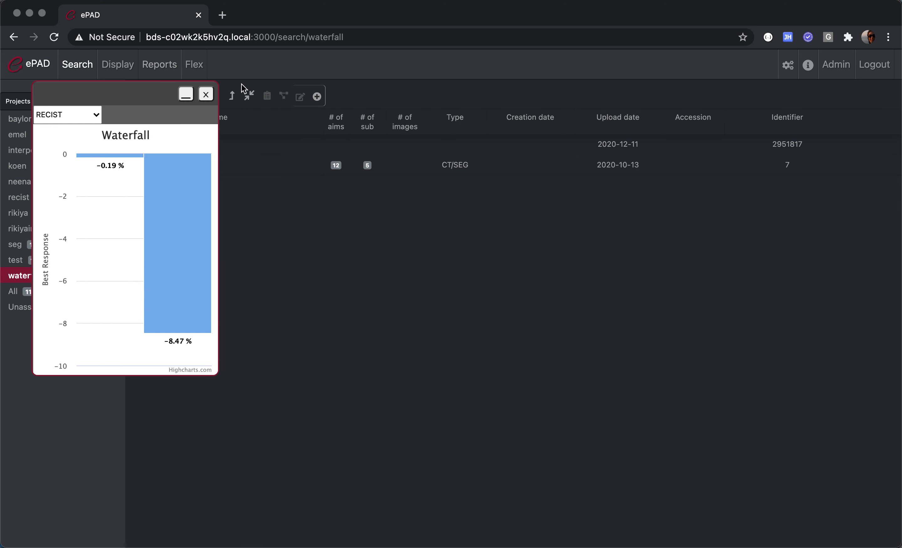
left_click(206, 93)
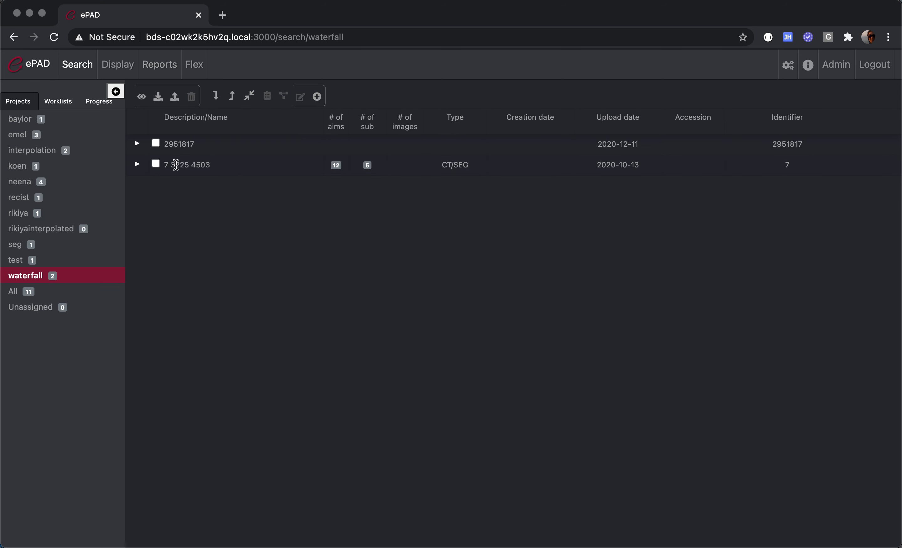
Generate the ADLA report for the CT/SEG patient, review its lesion values, and close it
left_click(155, 165)
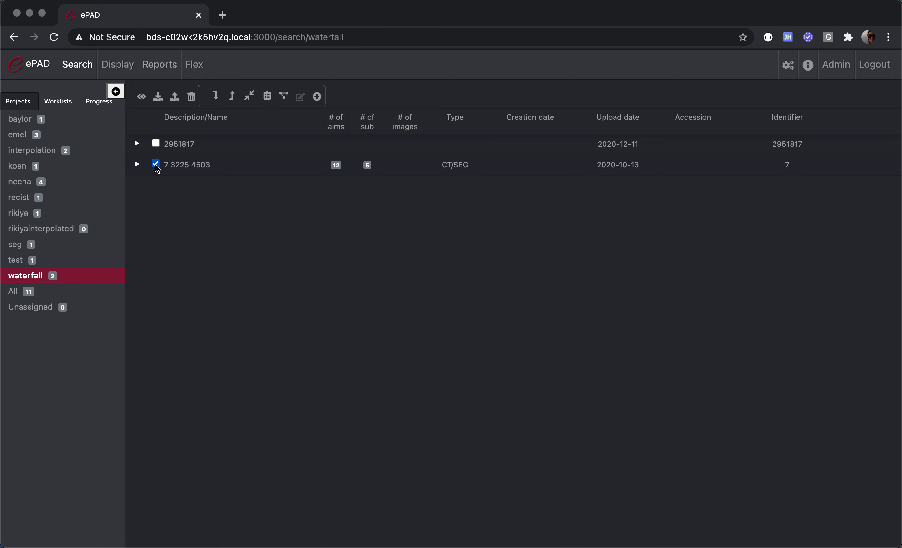
left_click(164, 70)
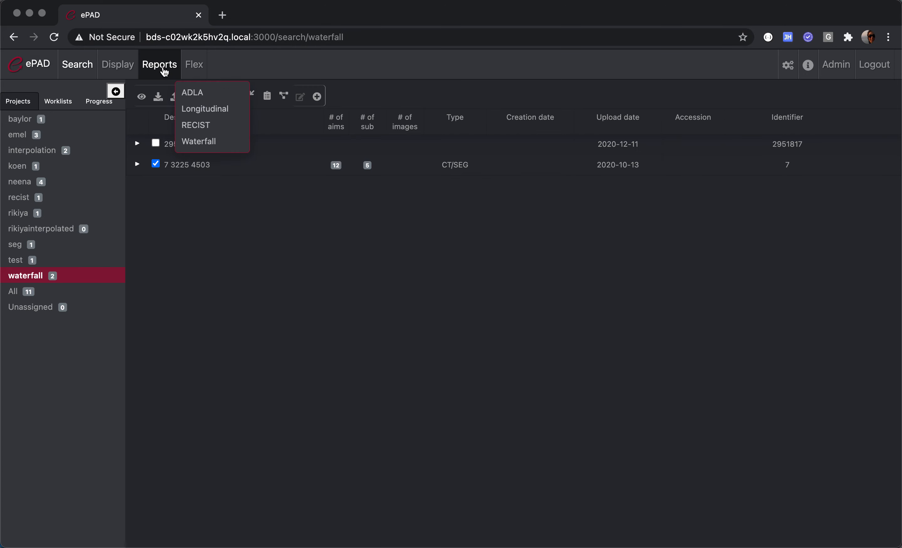
left_click(201, 94)
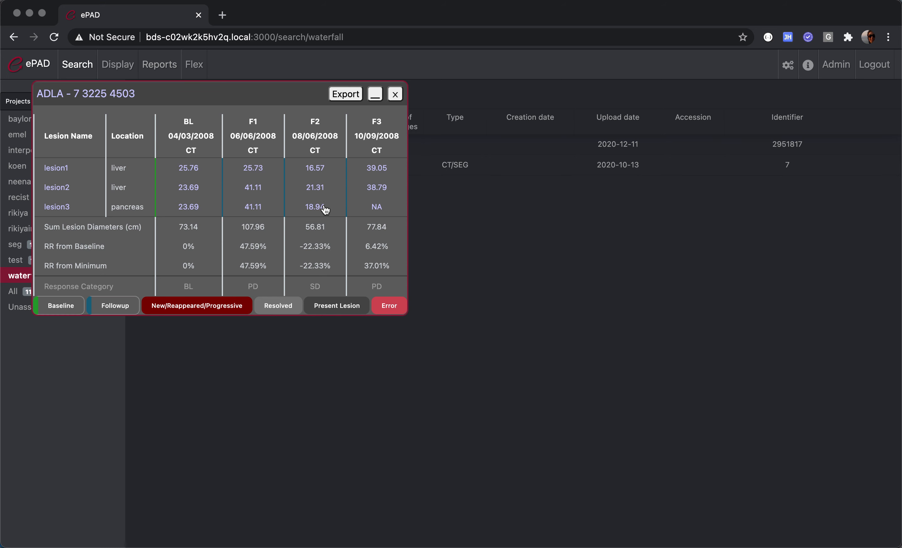
left_click(395, 94)
left_click(166, 65)
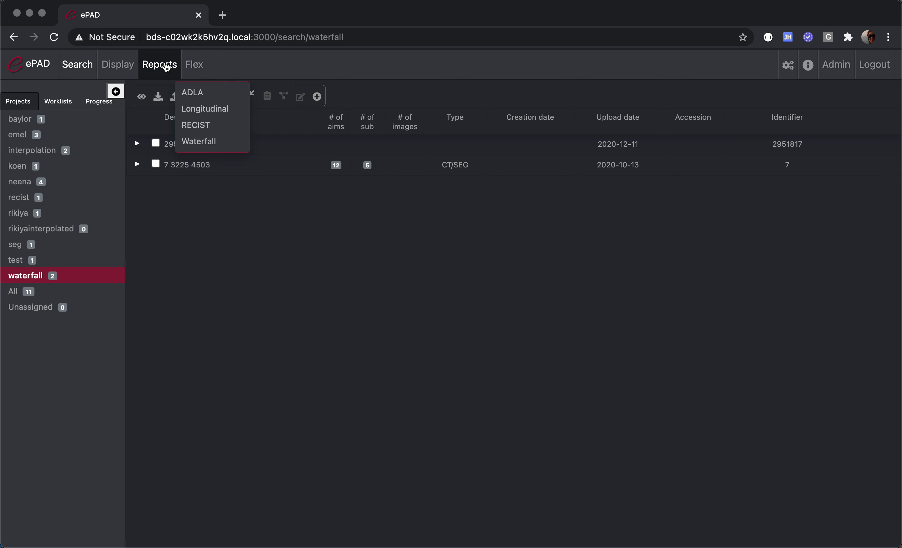
left_click(214, 112)
left_click(409, 230)
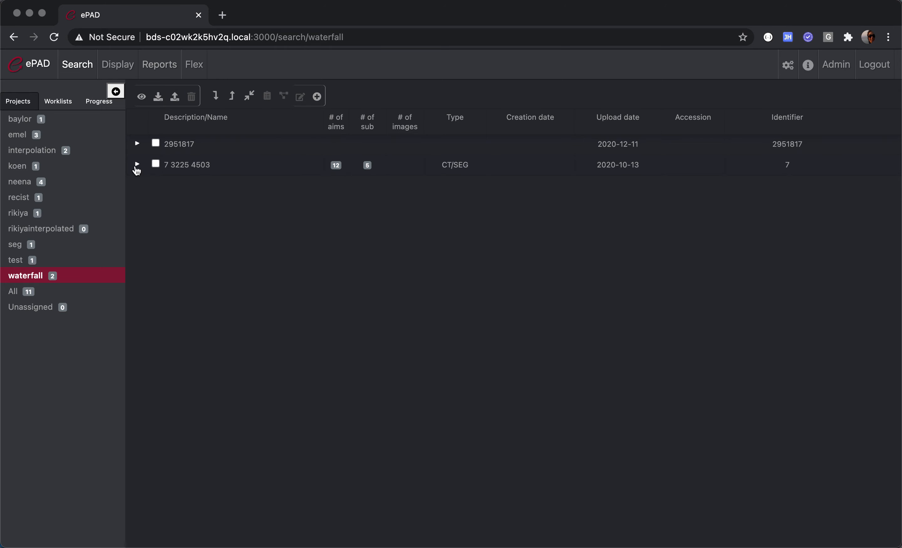
Generate the Longitudinal report for the CT/SEG patient and check its annotation shape filter choices
left_click(156, 164)
left_click(163, 68)
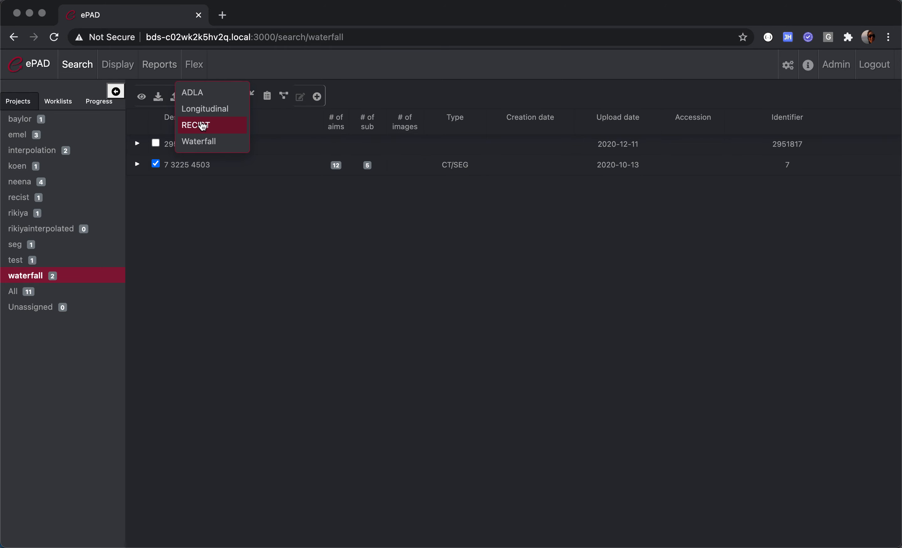
left_click(203, 108)
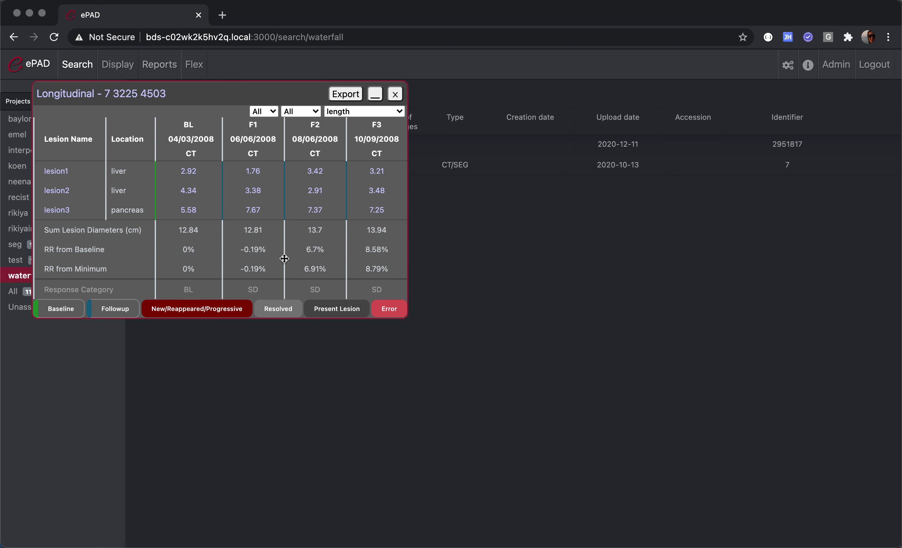
left_click(274, 111)
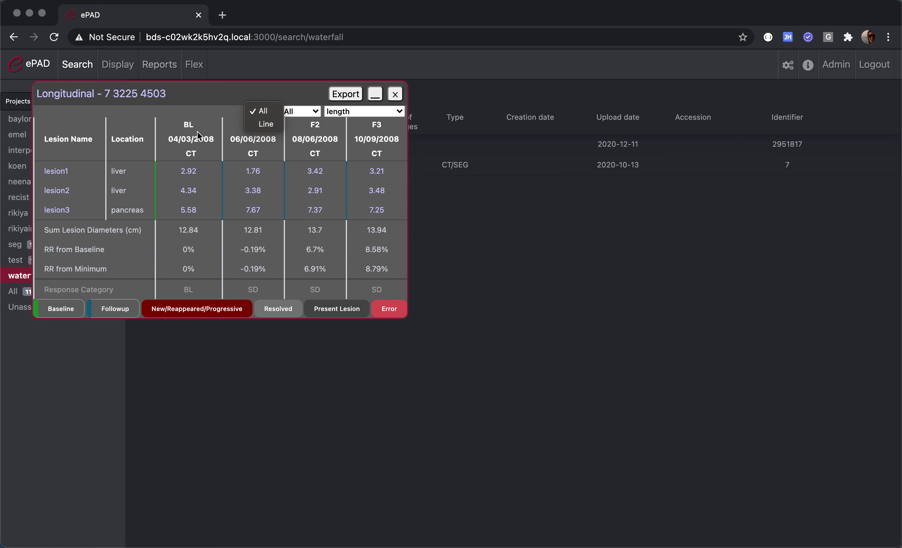
left_click(191, 108)
Compare the Longitudinal report's minimum, maximum and mean values by switching its measurement type, and return it to length
left_click(397, 112)
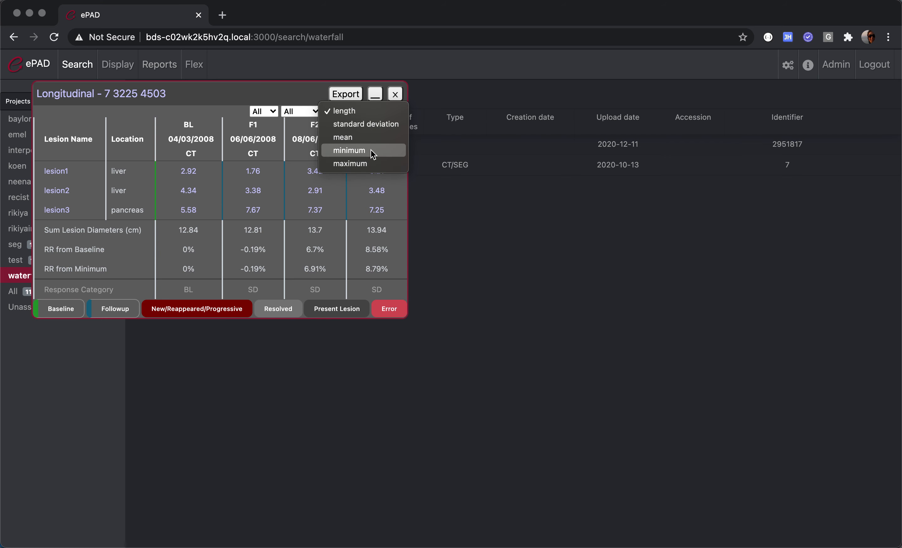
left_click(391, 152)
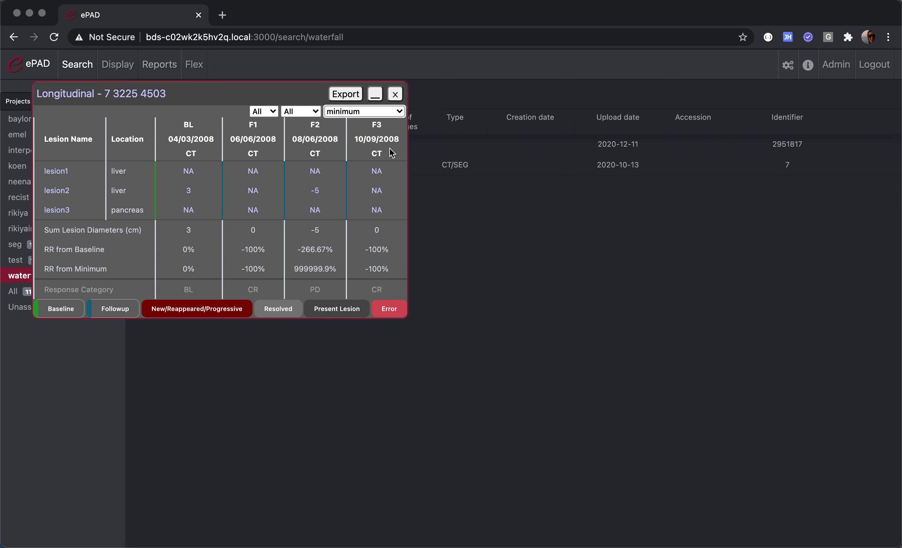
left_click(382, 112)
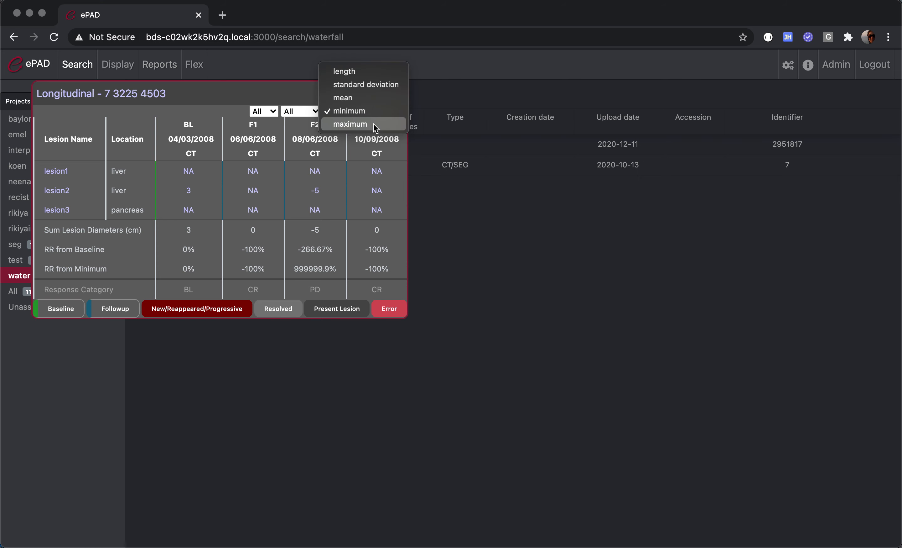
left_click(374, 124)
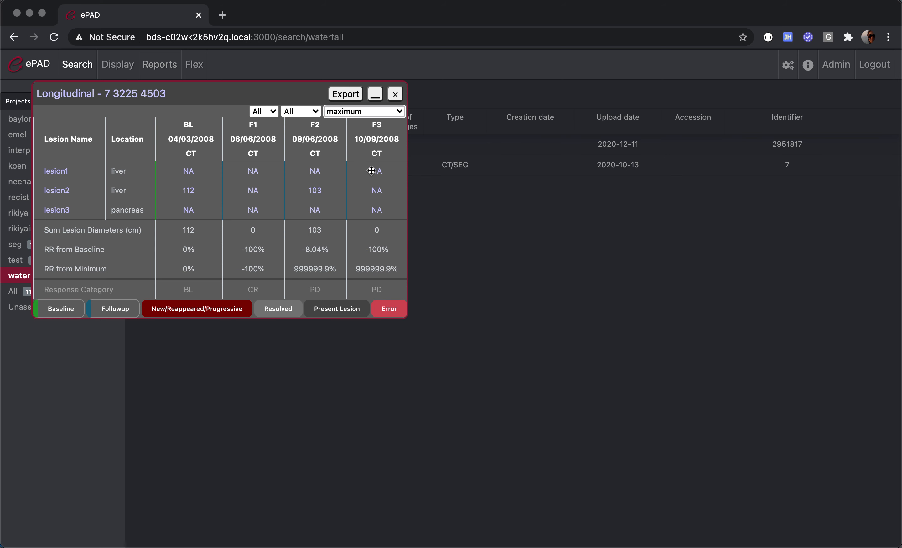
left_click(358, 113)
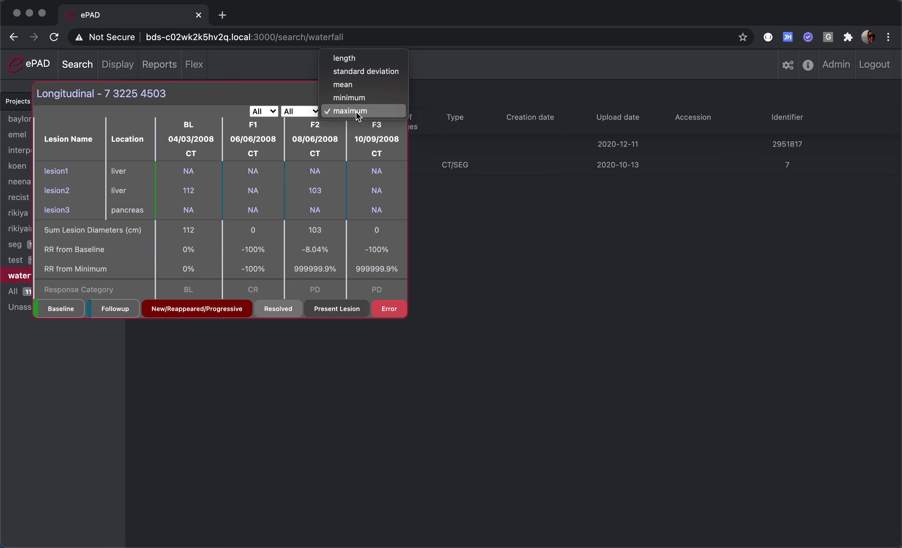
left_click(362, 85)
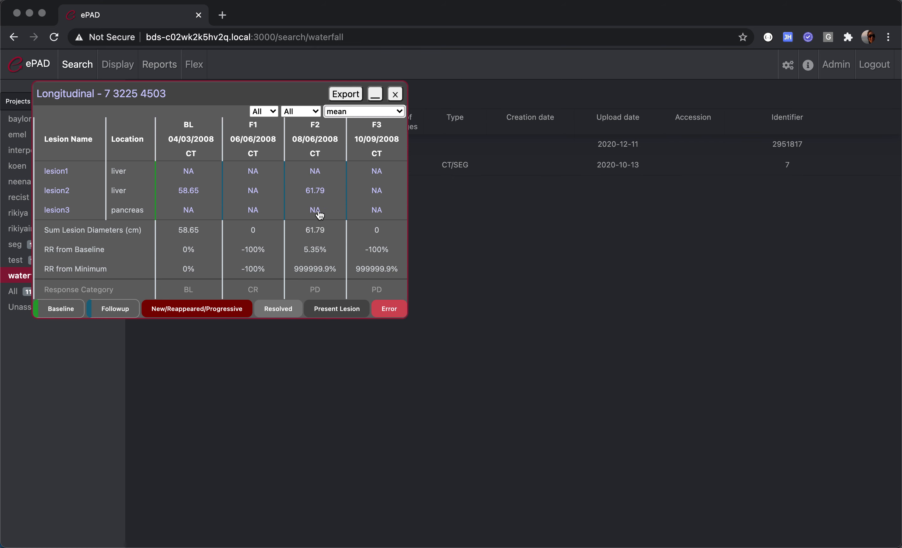
left_click(373, 115)
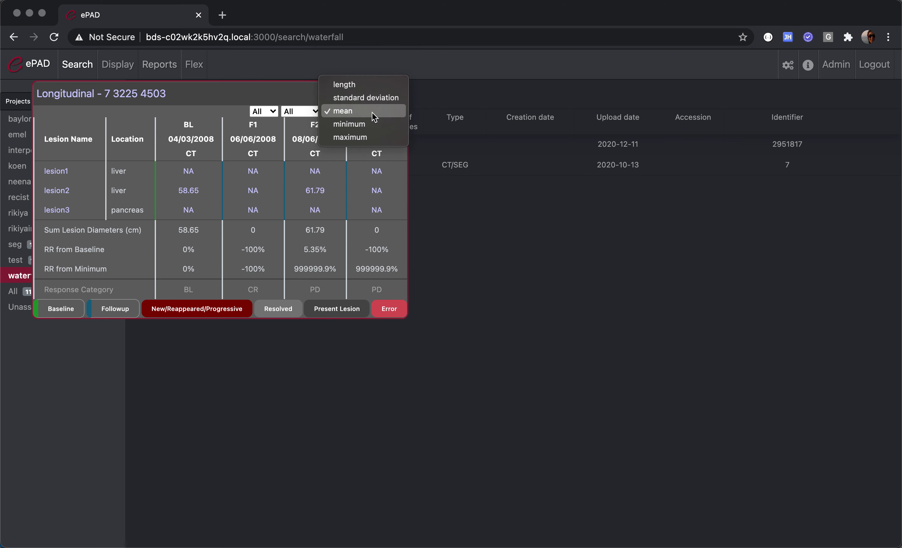
left_click(365, 85)
Export the Longitudinal report as a Word document, view it, and close both the document and the report
left_click(352, 93)
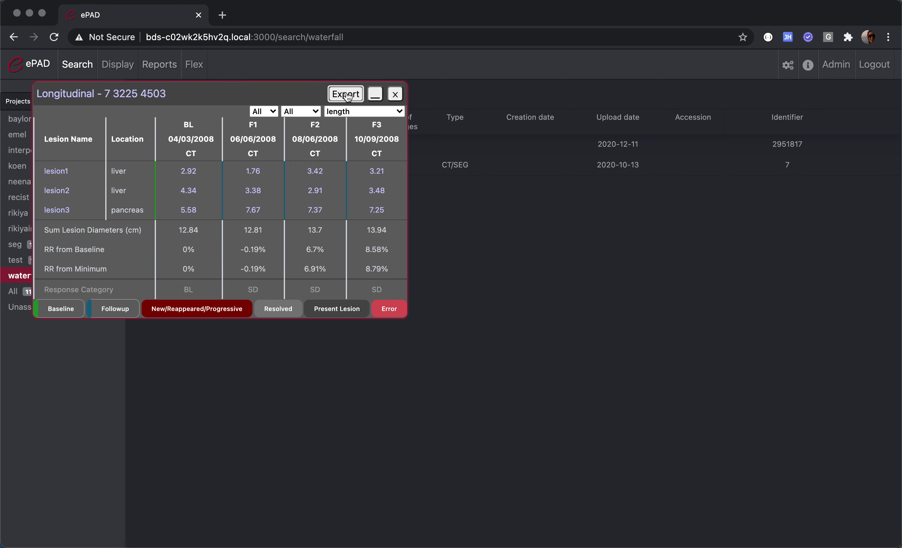
left_click(68, 530)
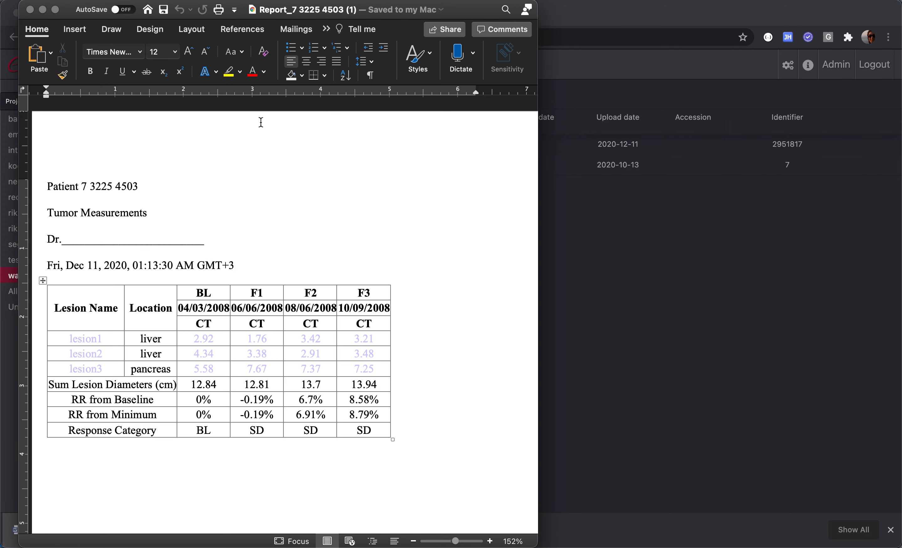
left_click(31, 10)
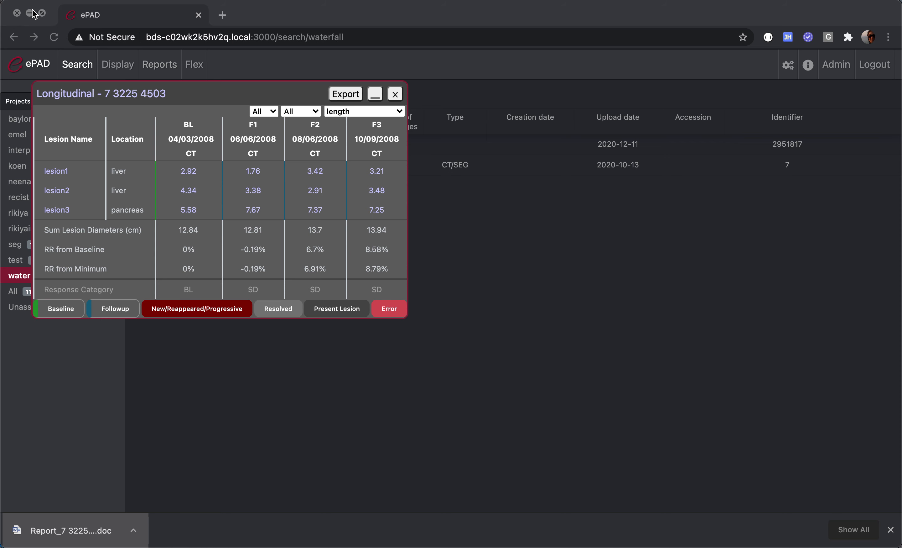
left_click(395, 92)
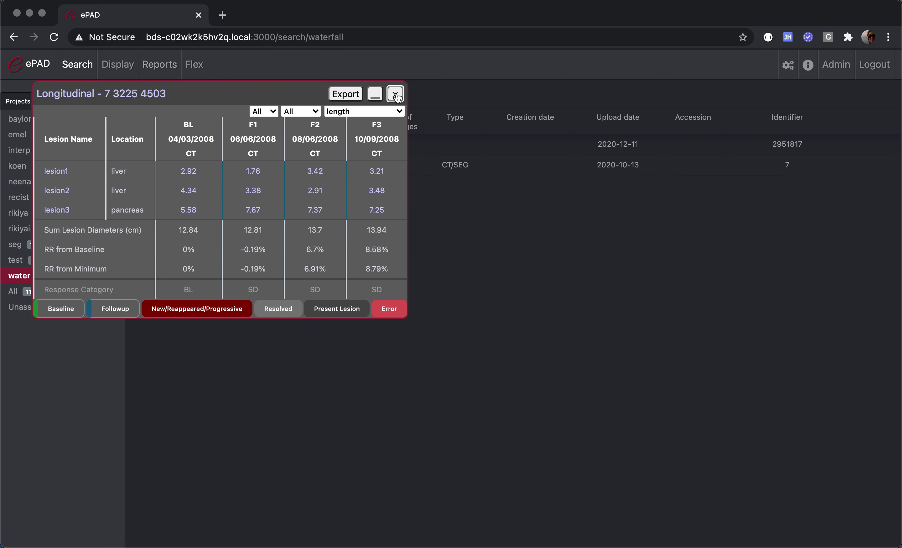
left_click(395, 95)
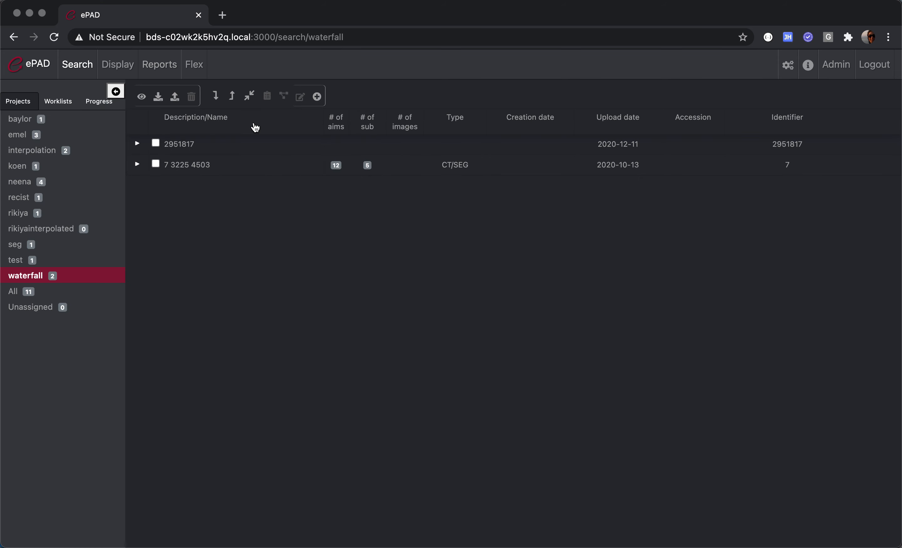